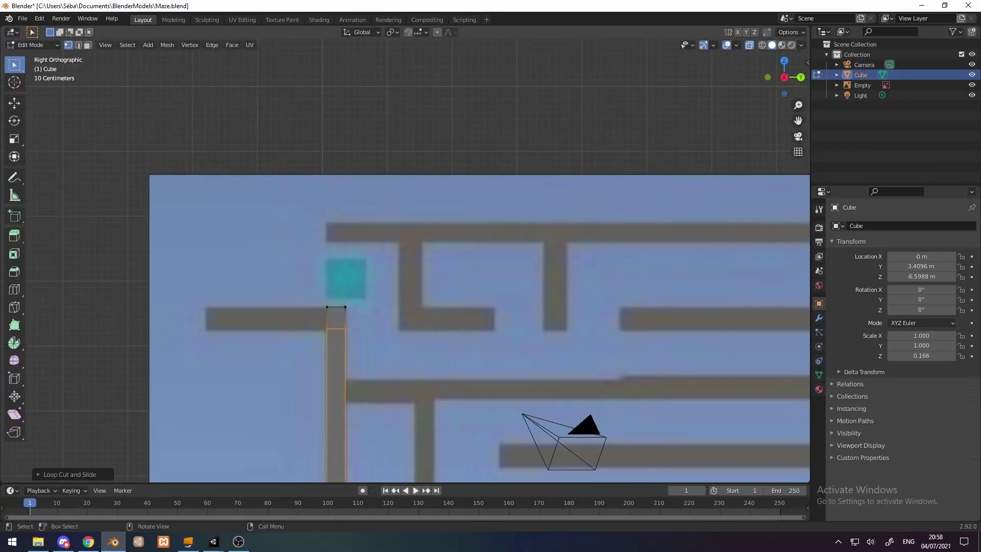
scroll(458, 406, "down", 3, "shift")
scroll(800, 256, "down", 8, "ctrl")
- Extrude the selected maze wall's end face to lengthen it, then save Maze.blend
key("e")
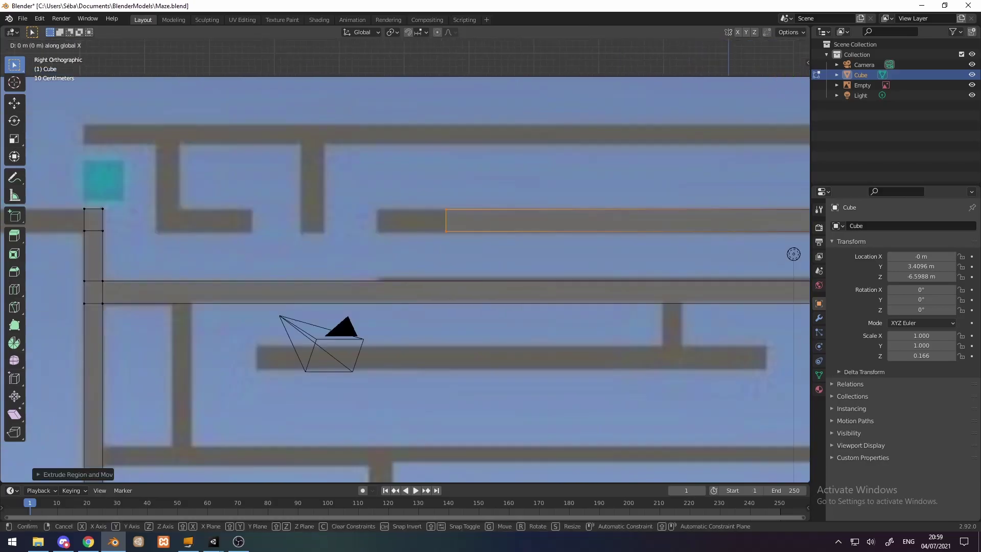
left_click(794, 254)
key("ctrl+s")
scroll(306, 176, "up", 2)
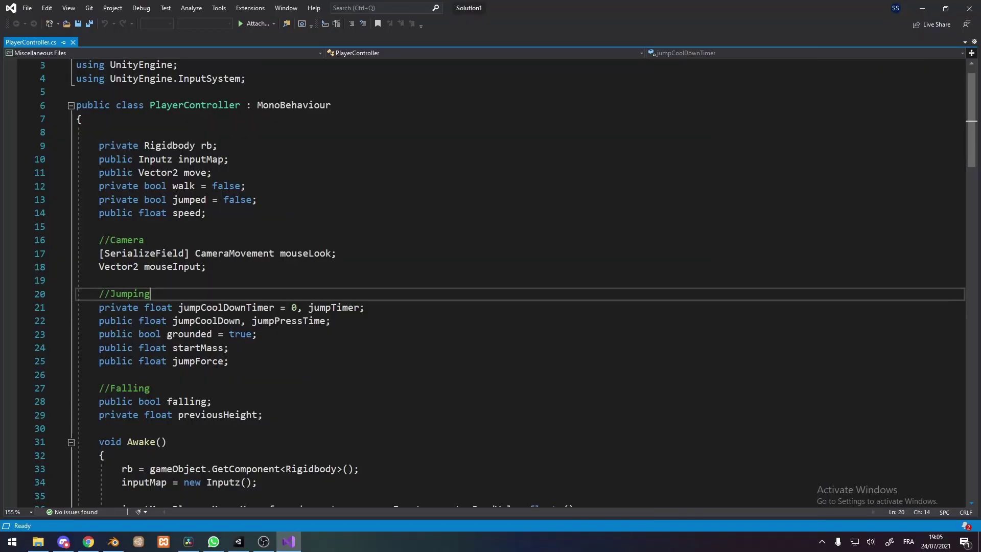
scroll(491, 280, "down", 1)
scroll(491, 280, "down", 1)
scroll(491, 280, "down", 1)
scroll(491, 280, "down", 1)
scroll(491, 280, "down", 1)
scroll(491, 280, "down", 1)
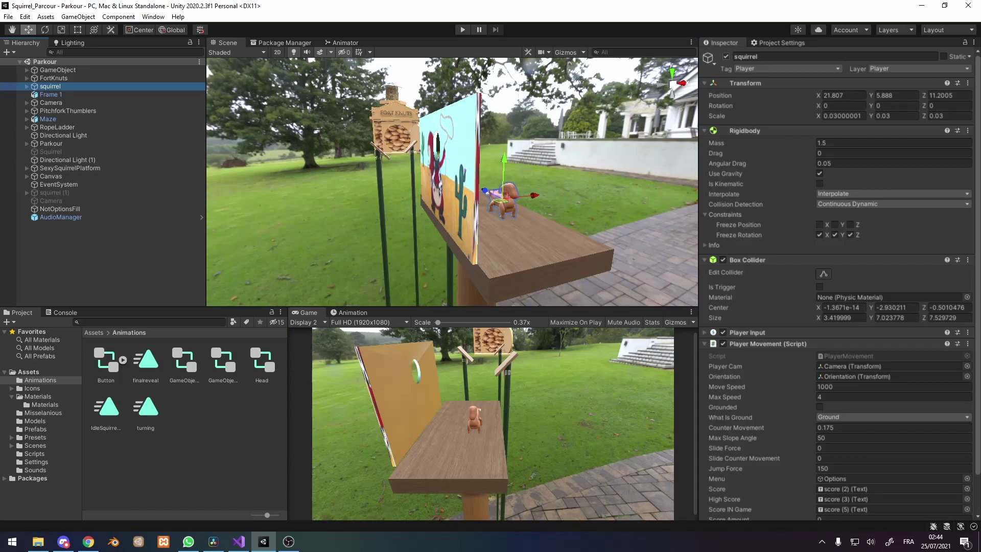
- Uncheck the squirrel's active checkbox in the Inspector to deactivate it
left_click(726, 55)
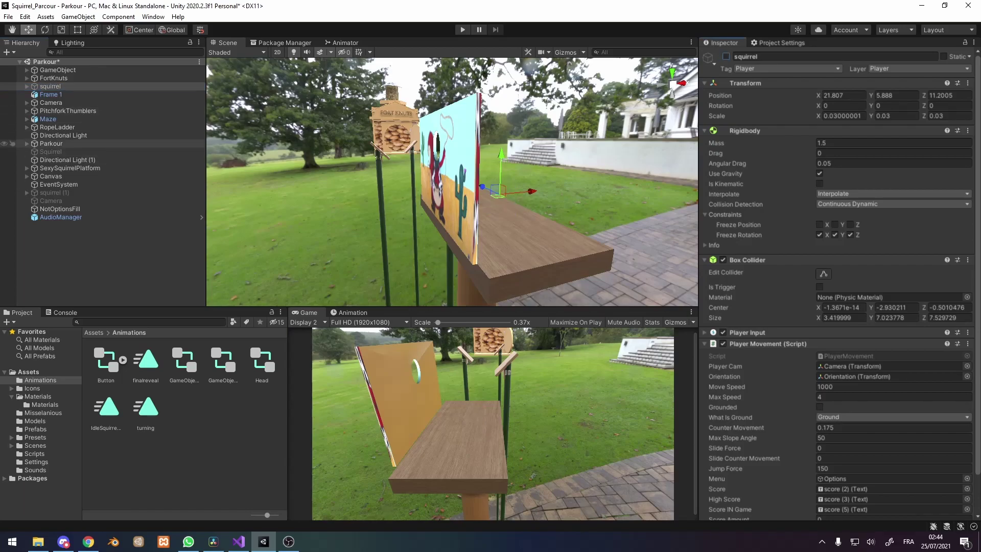
- Select the second squirrel copy, squirrel (1), to inspect it
left_click(54, 192)
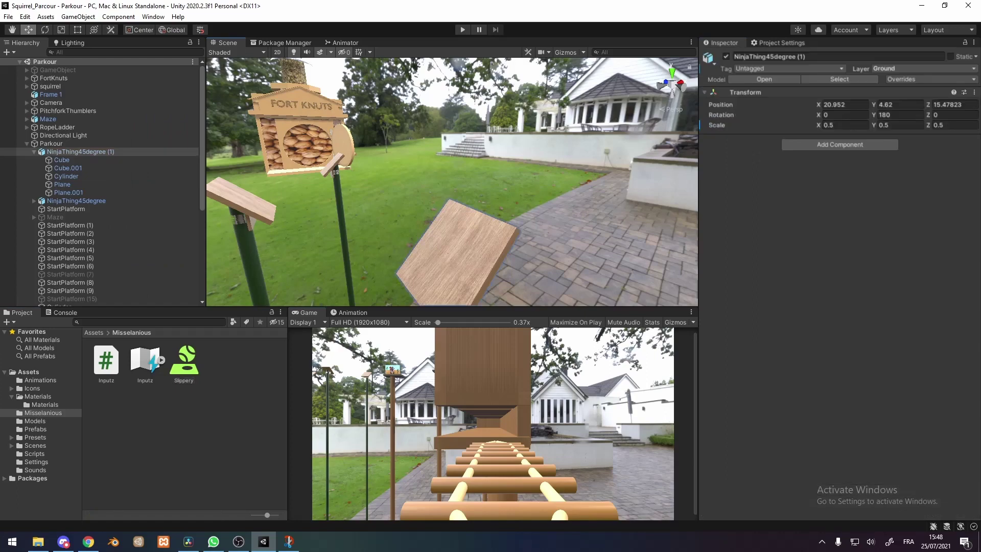
- Select Cube.001, the tilted board of the angled-step obstacle
left_click(451, 260)
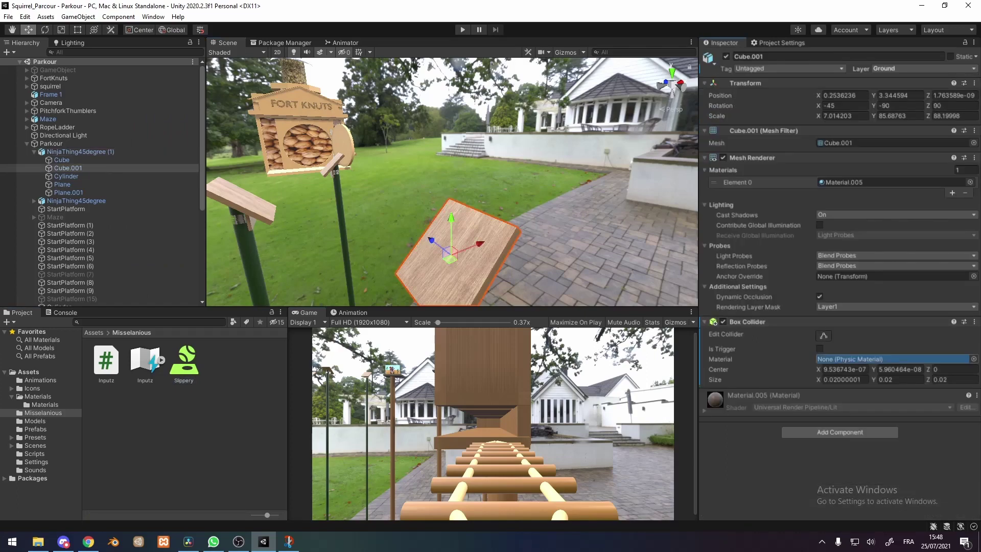